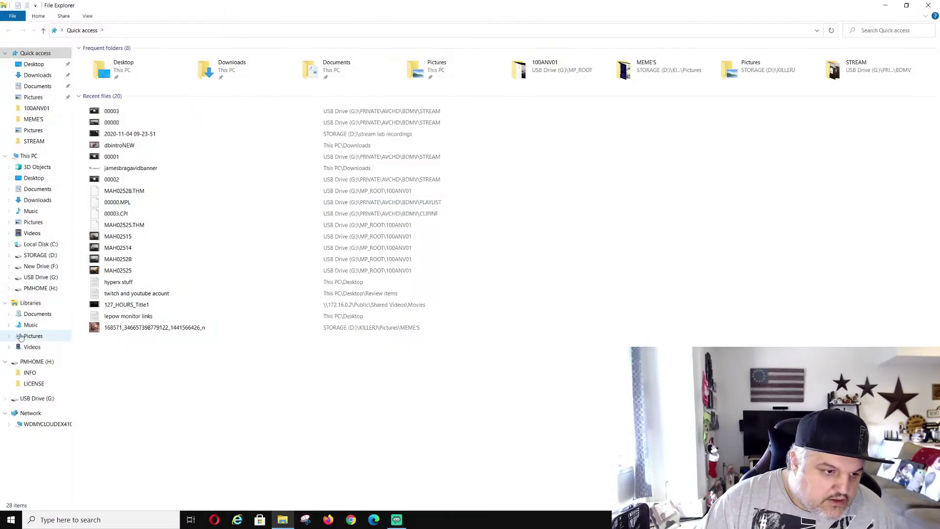
- Browse USB Drive (G:) to MP_ROOT › 100ANV01 to list the camera's MAH clips
left_click(36, 277)
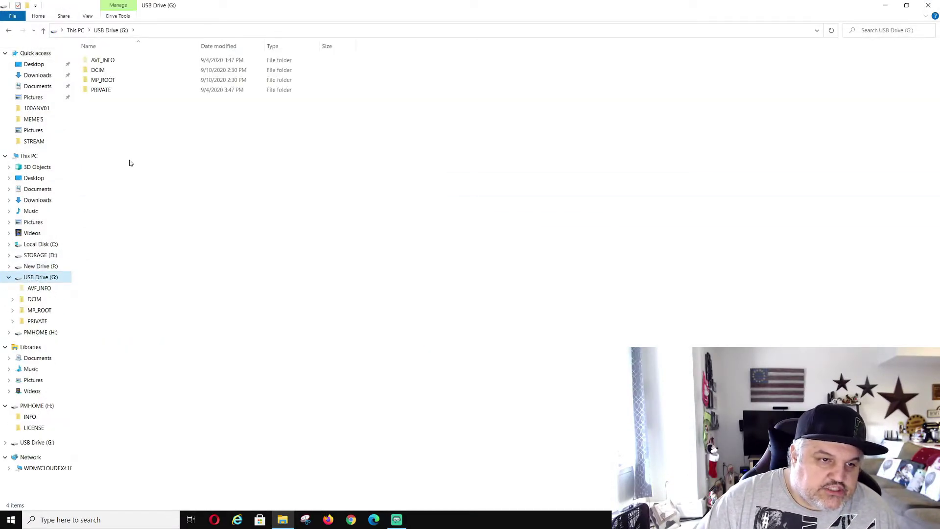
left_click(100, 81)
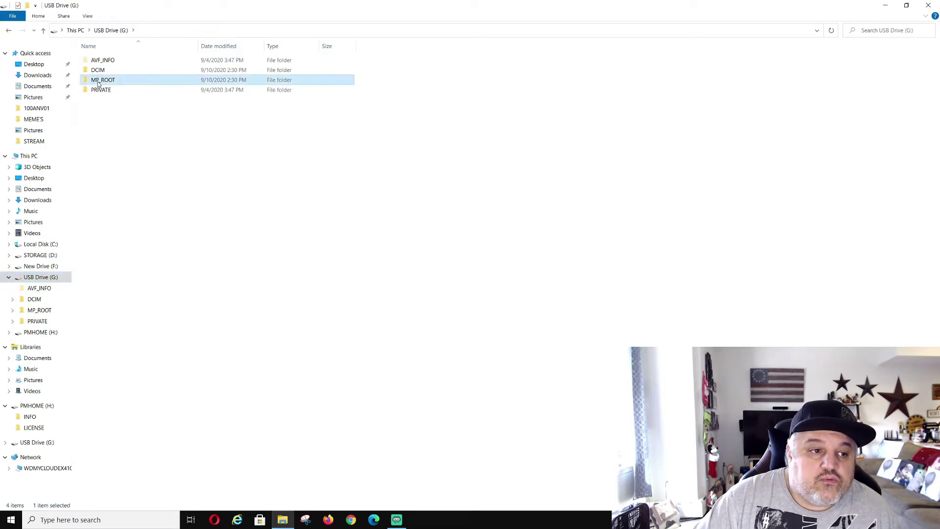
double_click(99, 82)
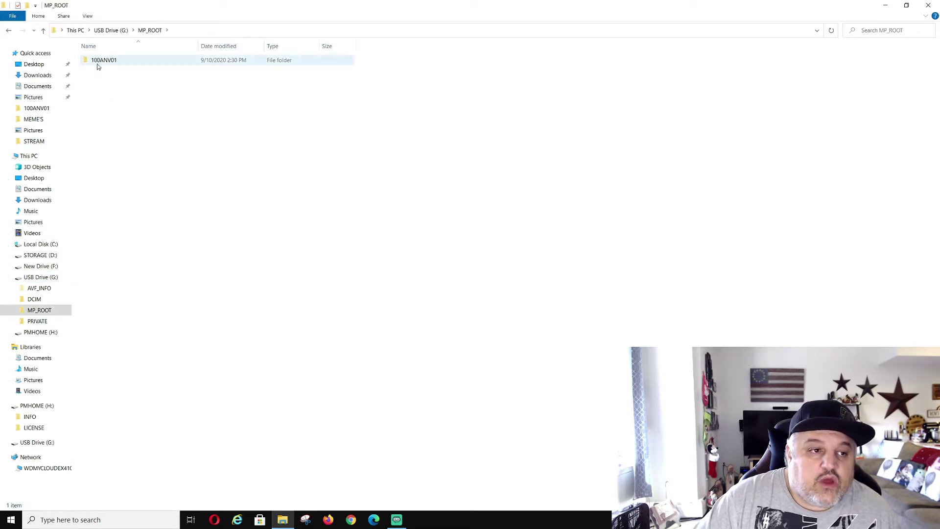
double_click(108, 64)
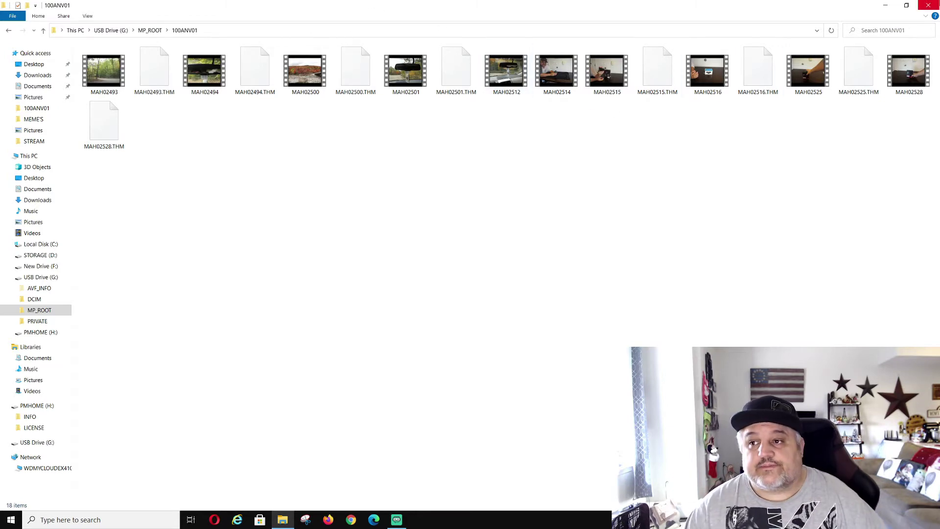
- Close File Explorer and launch Wondershare Filmora X from its desktop shortcut
left_click(927, 5)
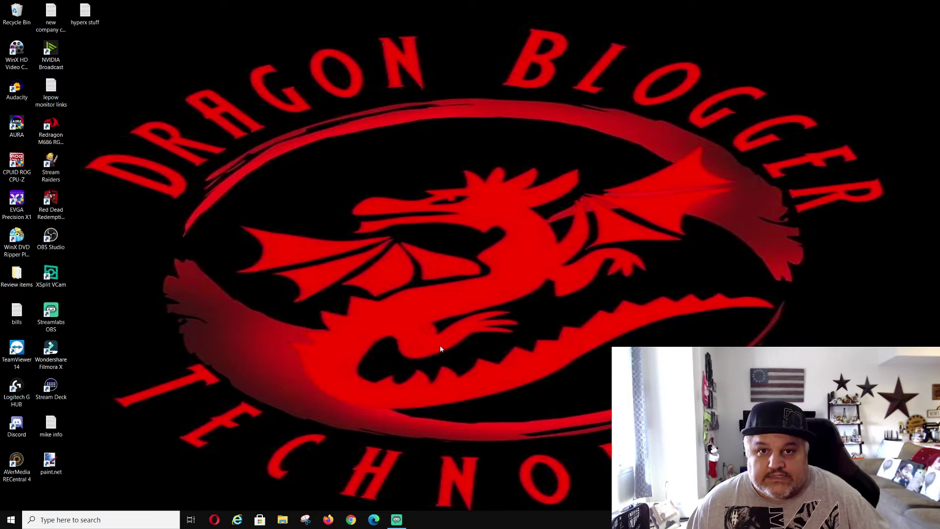
double_click(51, 353)
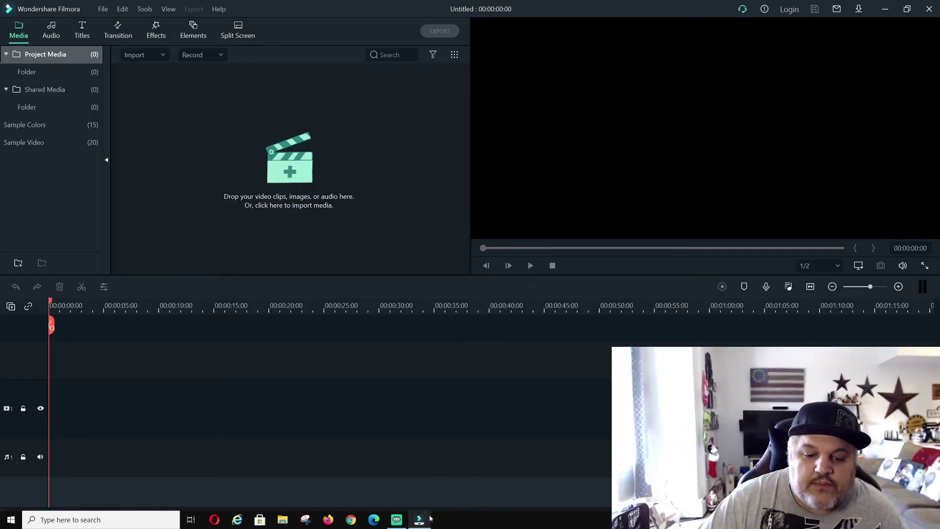
- In Import Media Files, browse to USB Drive (G:) › PRIVATE › AVCHD › BDMV › STREAM
left_click(176, 228)
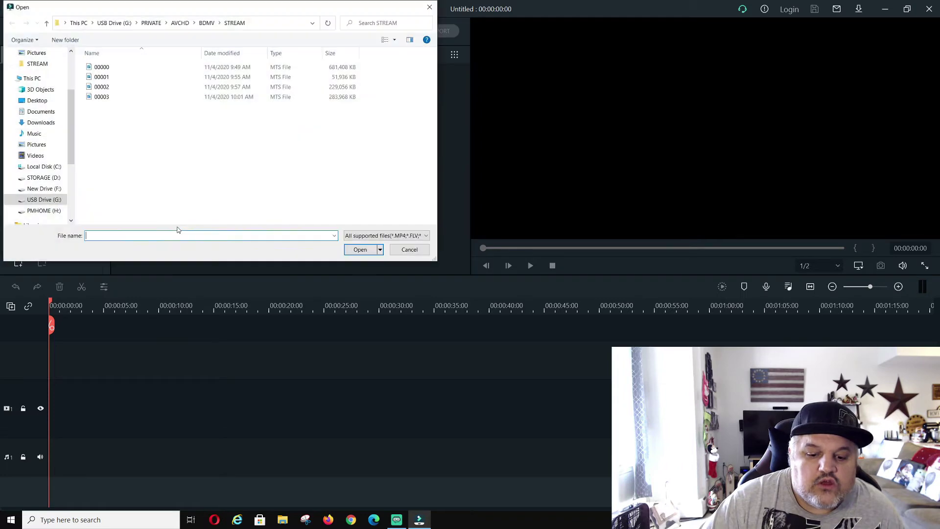
left_click(428, 8)
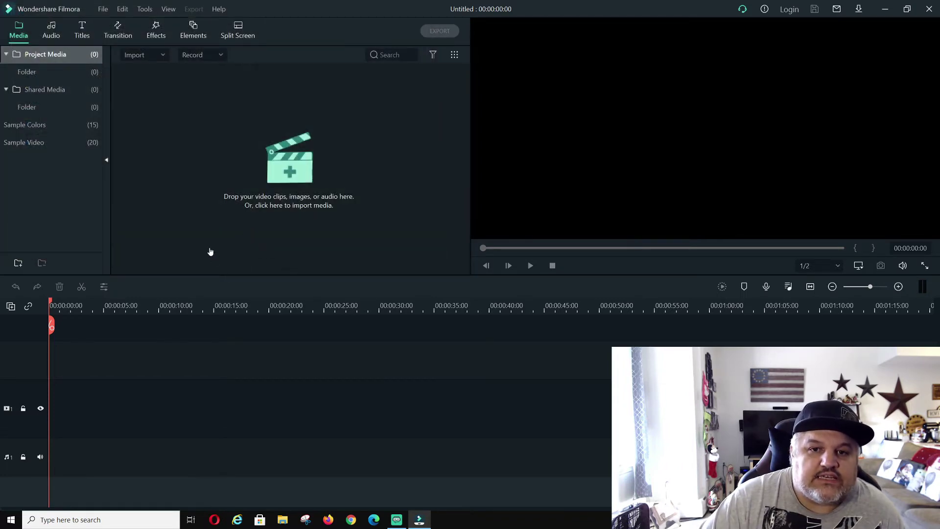
left_click(157, 54)
left_click(154, 72)
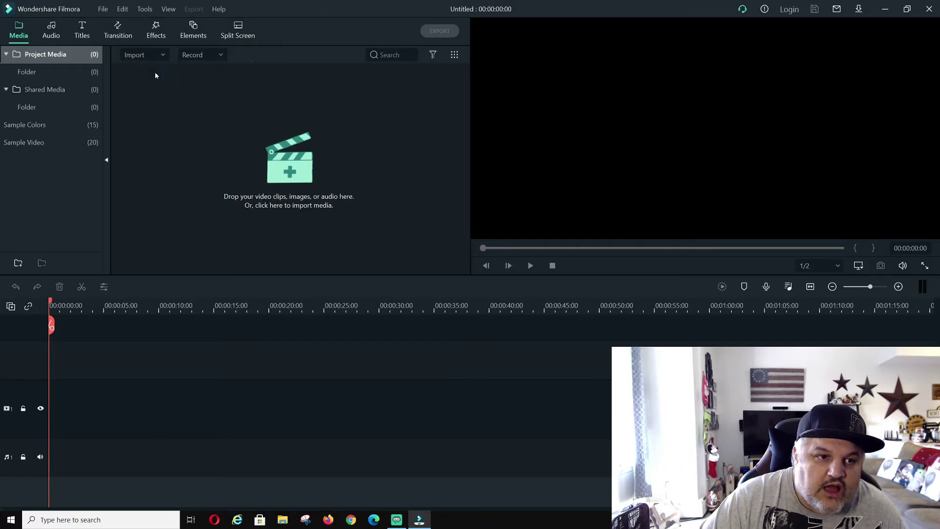
key("alt+Up")
key("alt+Up")
key("alt+Up")
key("alt+Up")
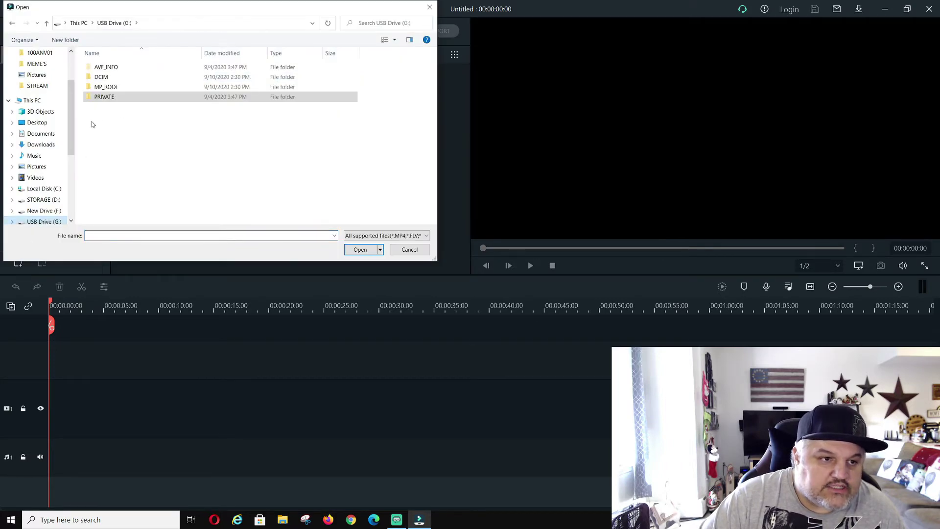
double_click(104, 97)
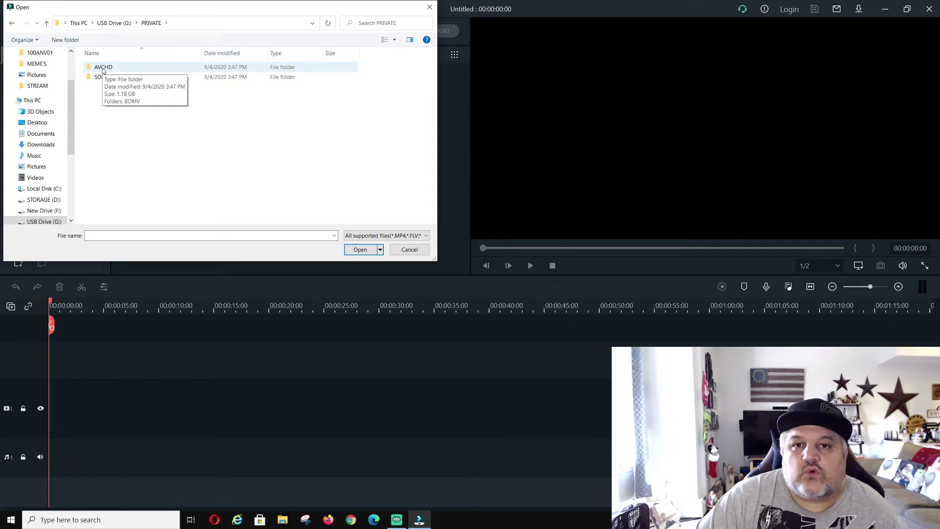
double_click(104, 67)
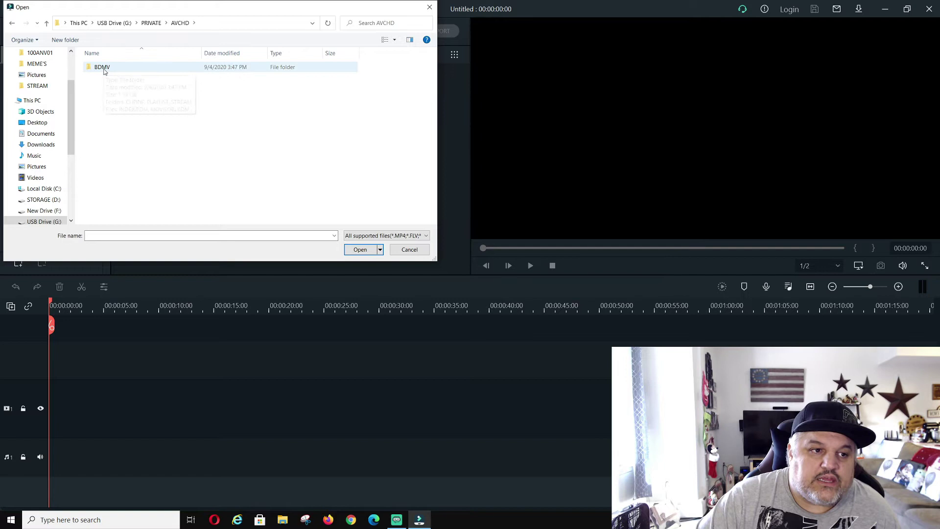
double_click(106, 68)
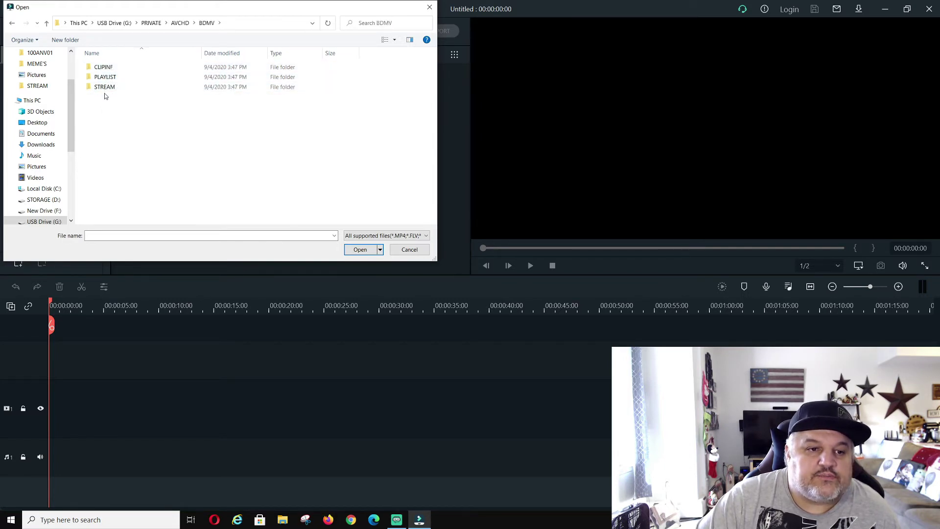
double_click(102, 89)
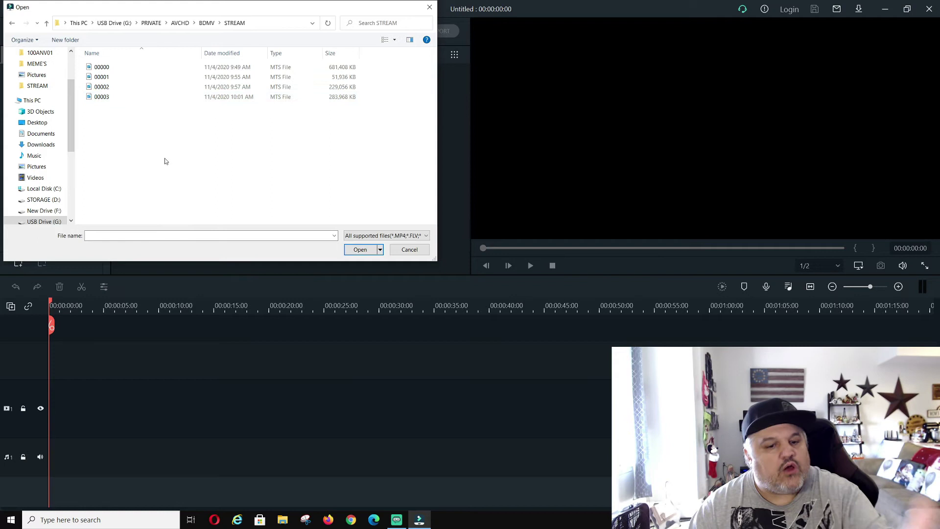
- Import clip 00003 from the STREAM folder into the project media
left_click(96, 98)
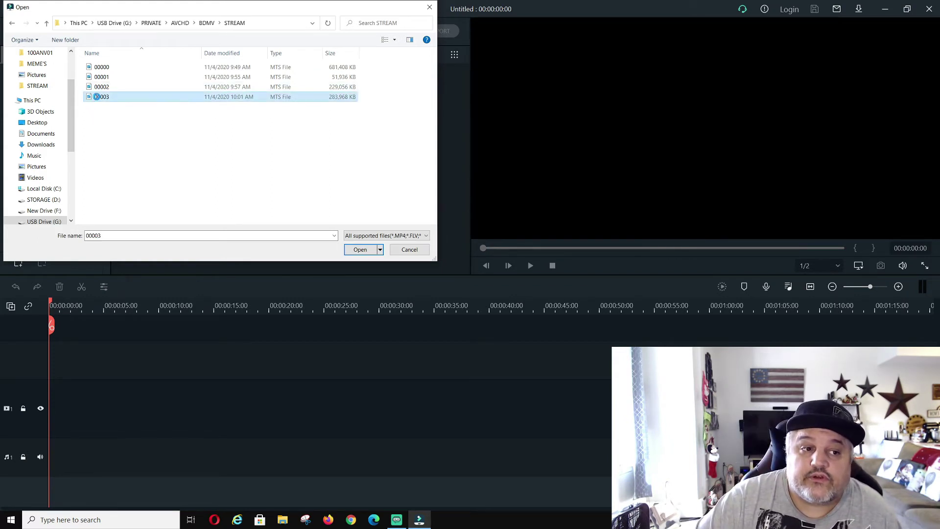
right_click(95, 98)
left_click(94, 99)
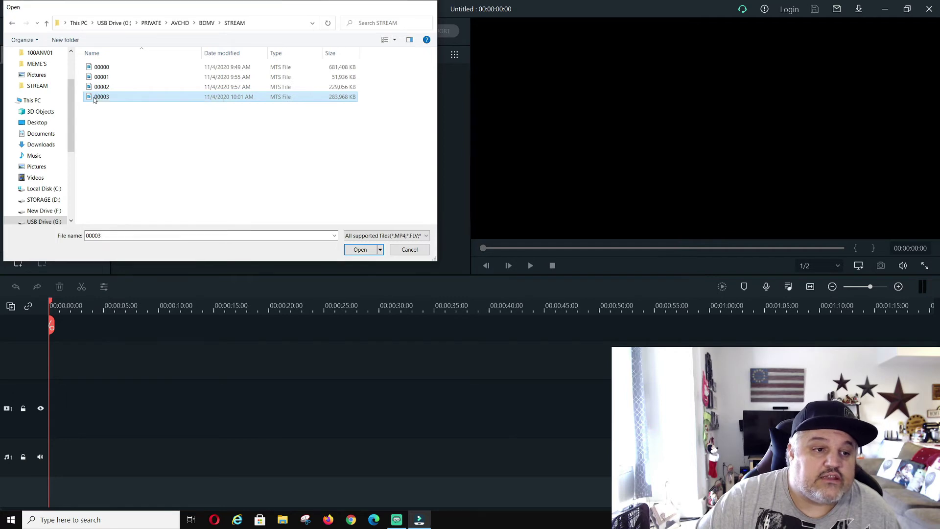
double_click(95, 97)
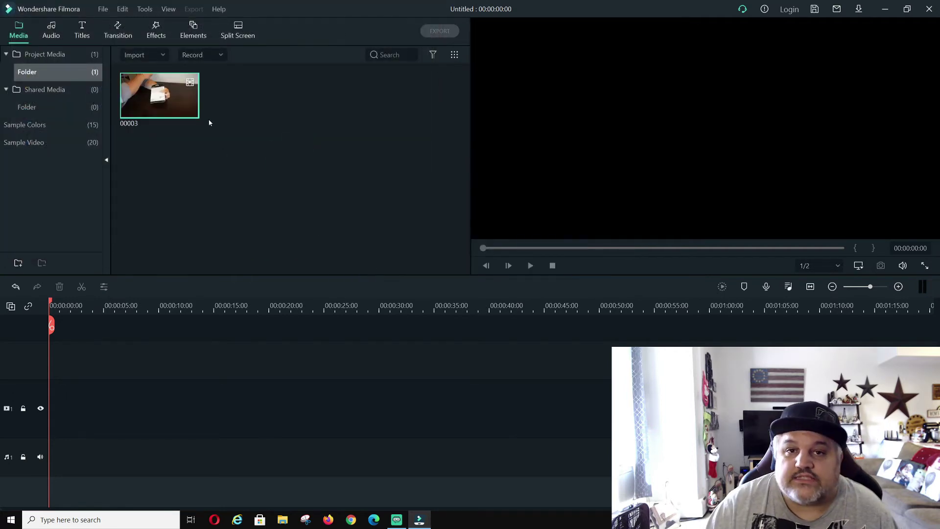
- Play clip 00003 in the preview and pause it at 00:00:10:02
right_click(172, 92)
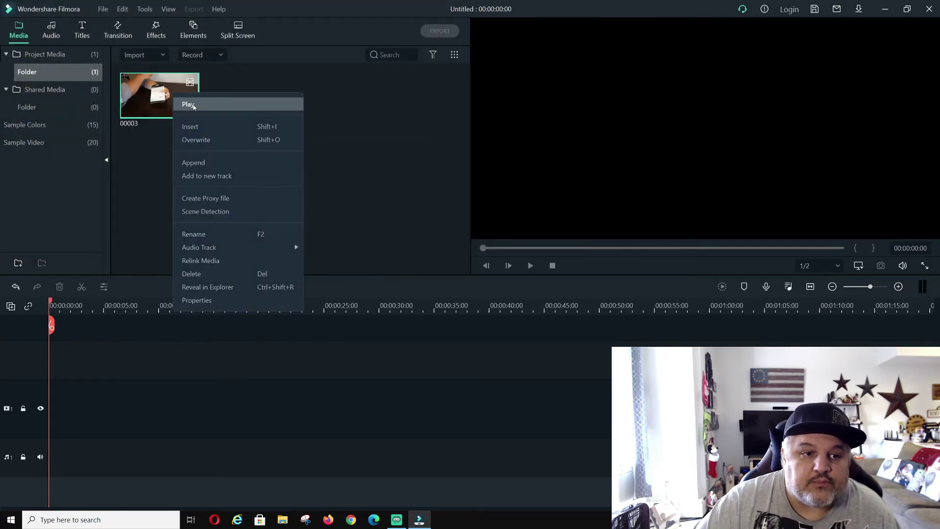
left_click(653, 195)
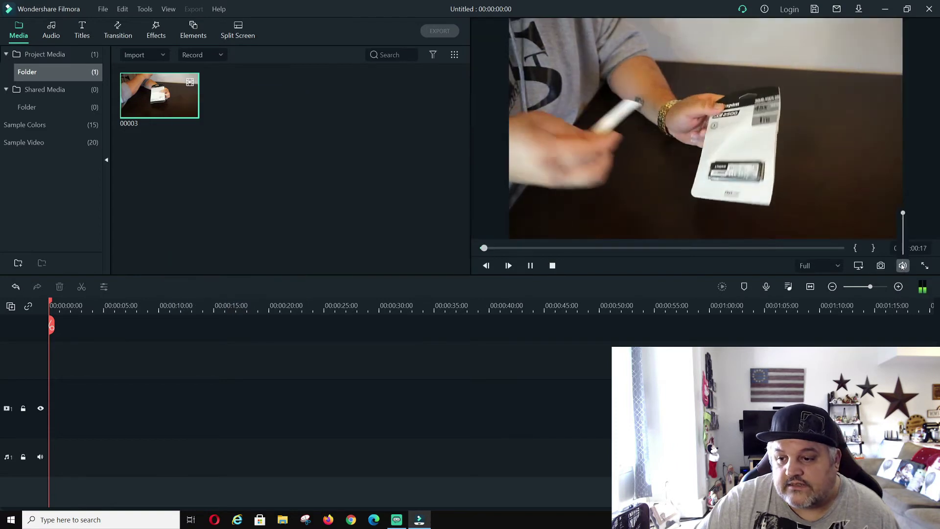
mouse_move(903, 265)
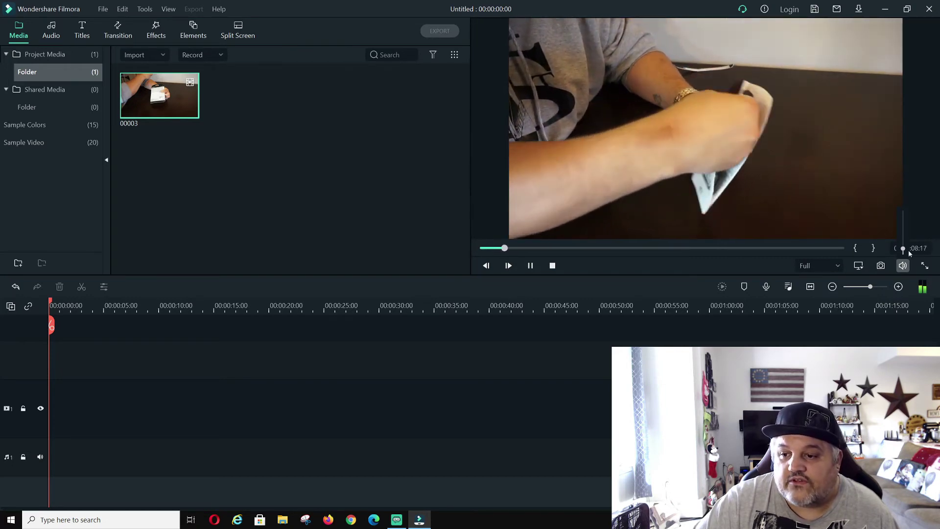
left_click(529, 266)
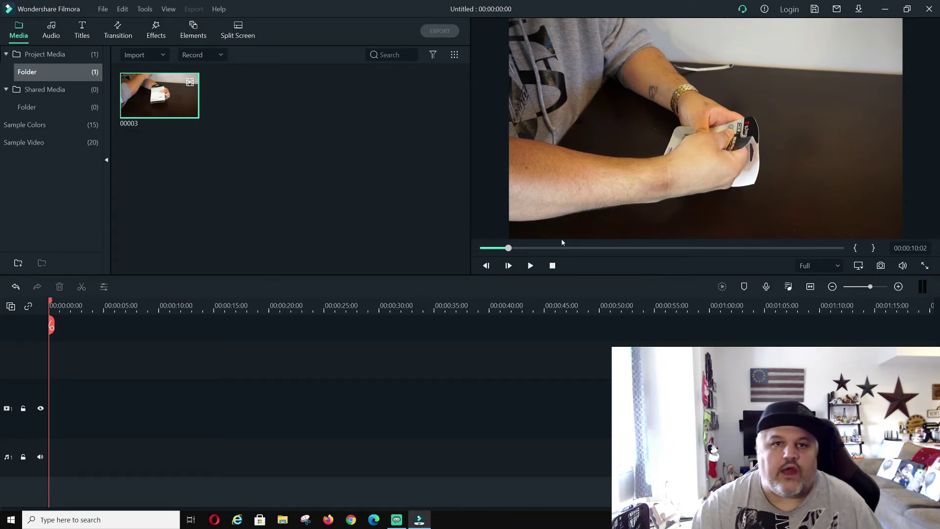
- Insert clip 00003 into the timeline, matching the project to 1920x1080 at 30fps
right_click(171, 98)
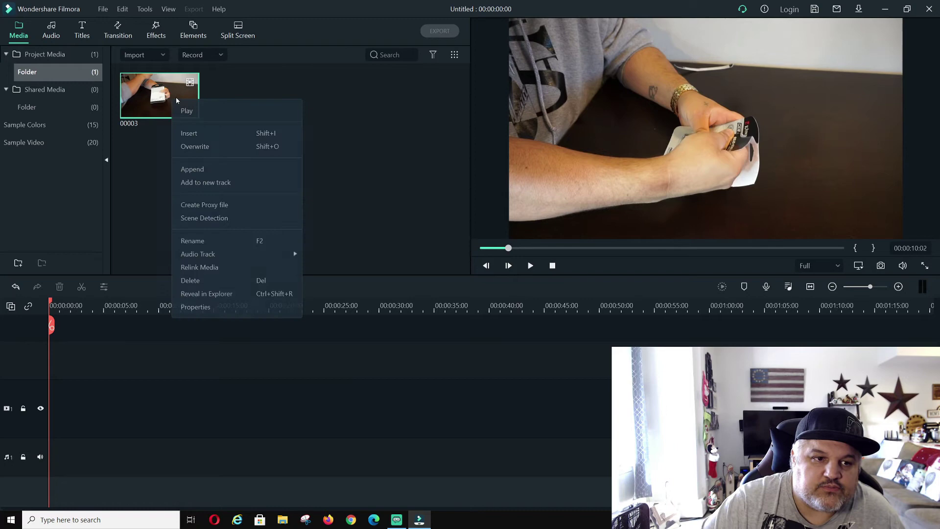
left_click(198, 139)
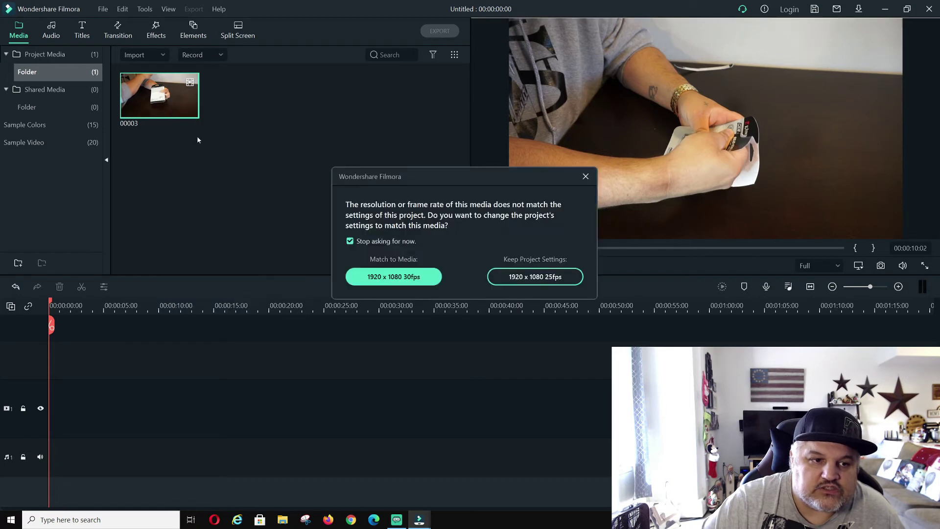
left_click(391, 277)
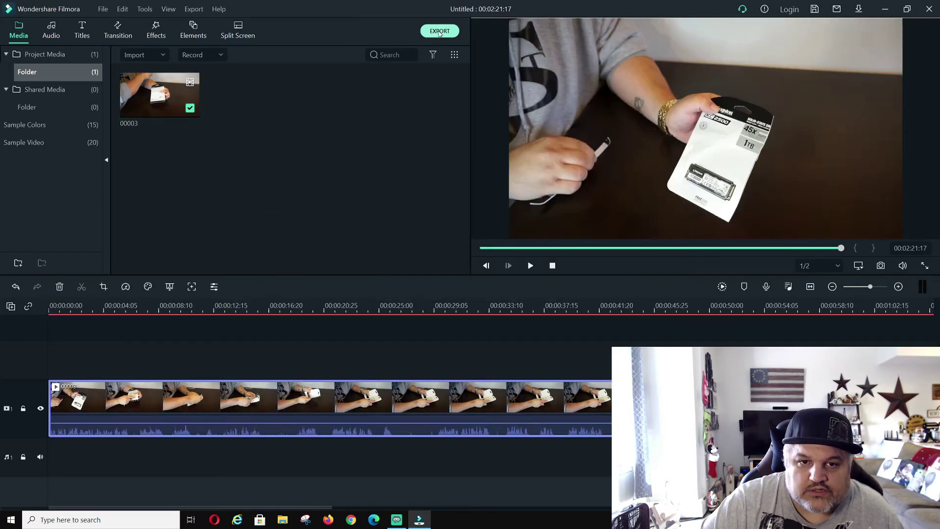
- In the MP4 export settings, try 4096x2160, then keep 1920x1080 and confirm
left_click(439, 31)
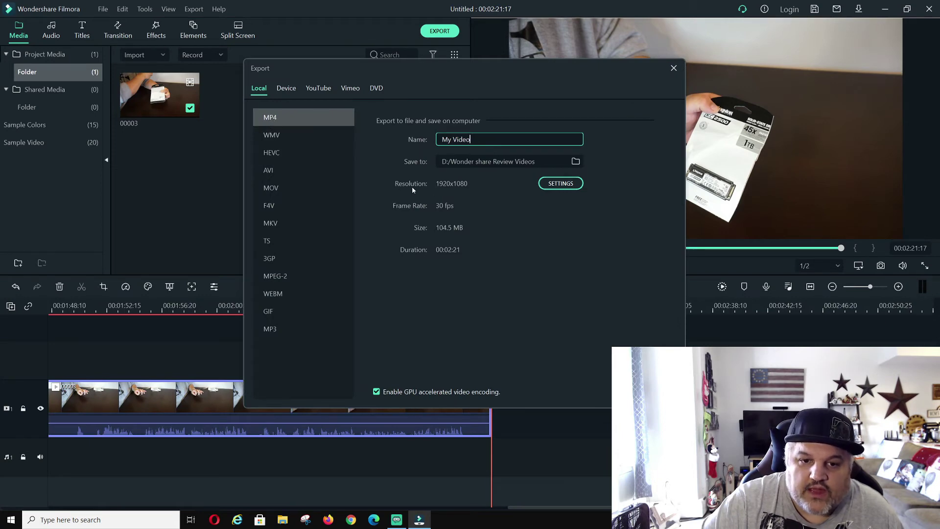
left_click(555, 185)
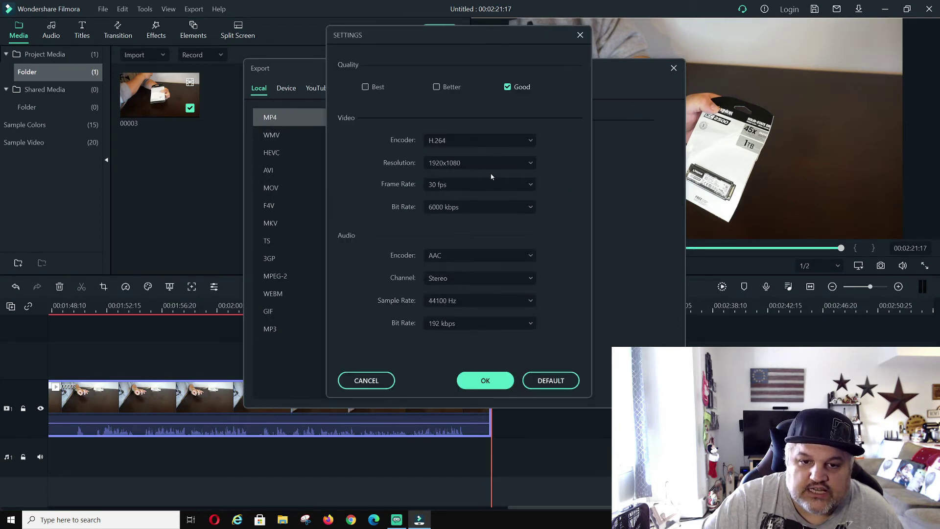
left_click(477, 163)
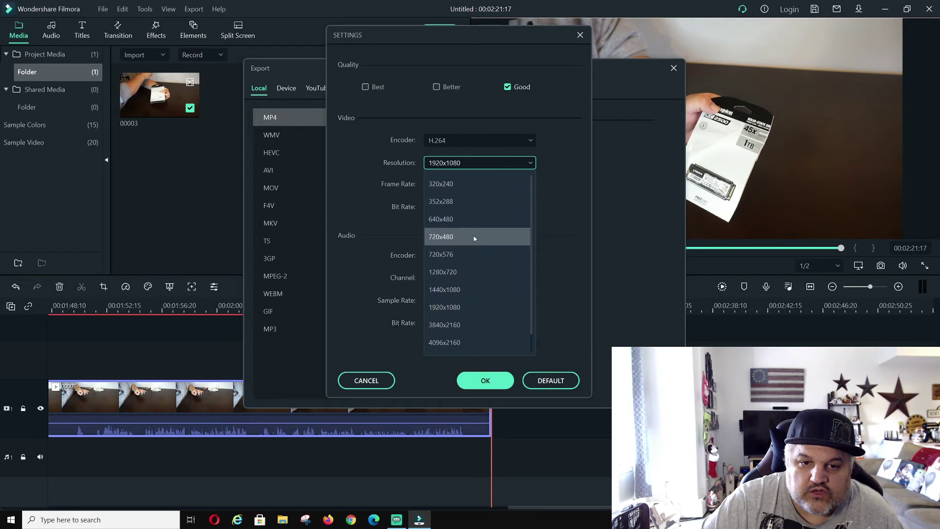
left_click(453, 342)
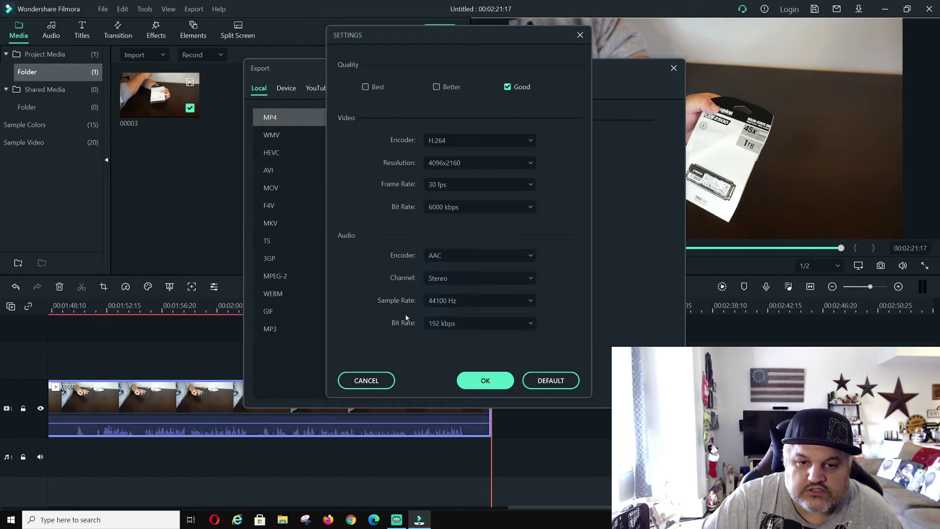
left_click(529, 163)
left_click(457, 306)
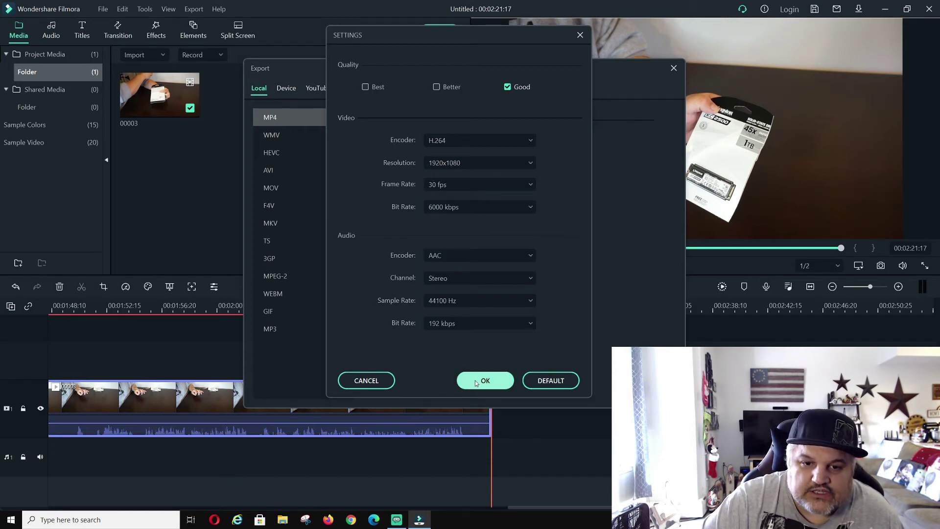
left_click(512, 164)
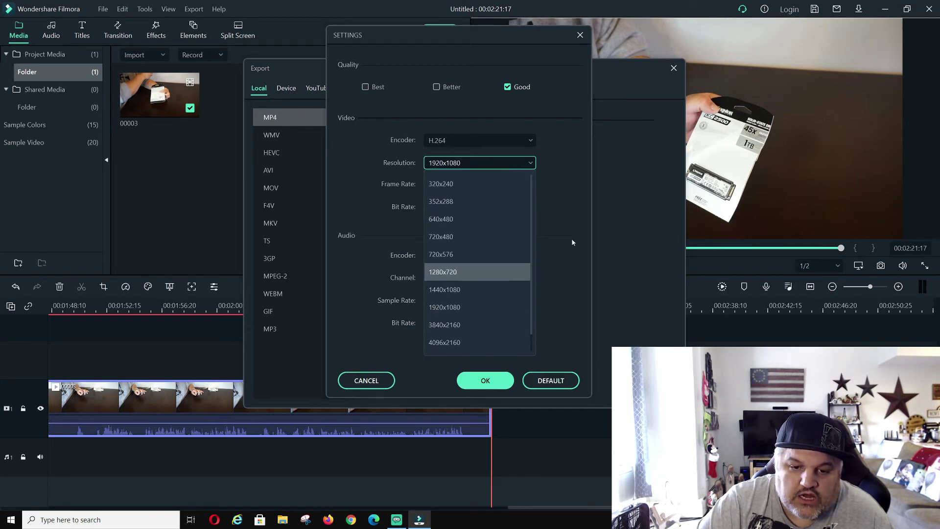
left_click(509, 307)
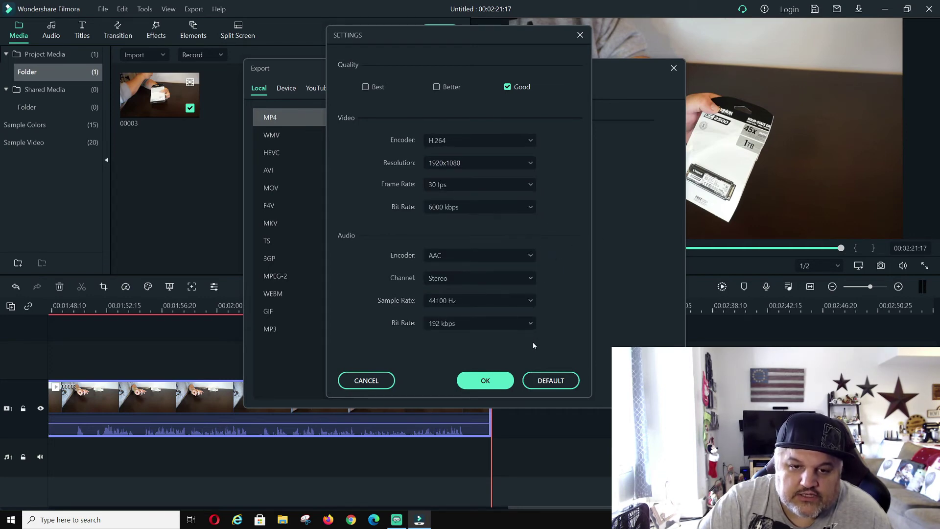
left_click(488, 382)
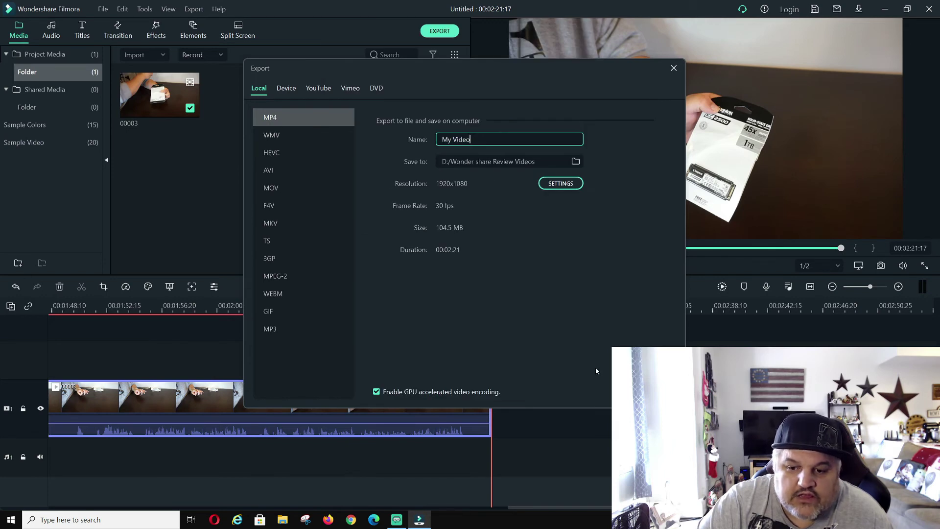
- Start exporting My Video2.mp4, then cancel and confirm aborting the export
key("Return")
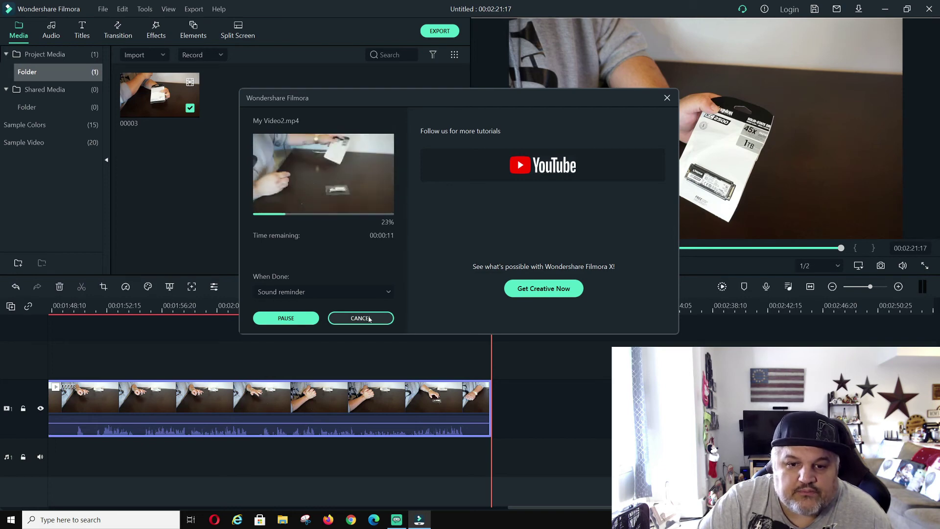
left_click(369, 318)
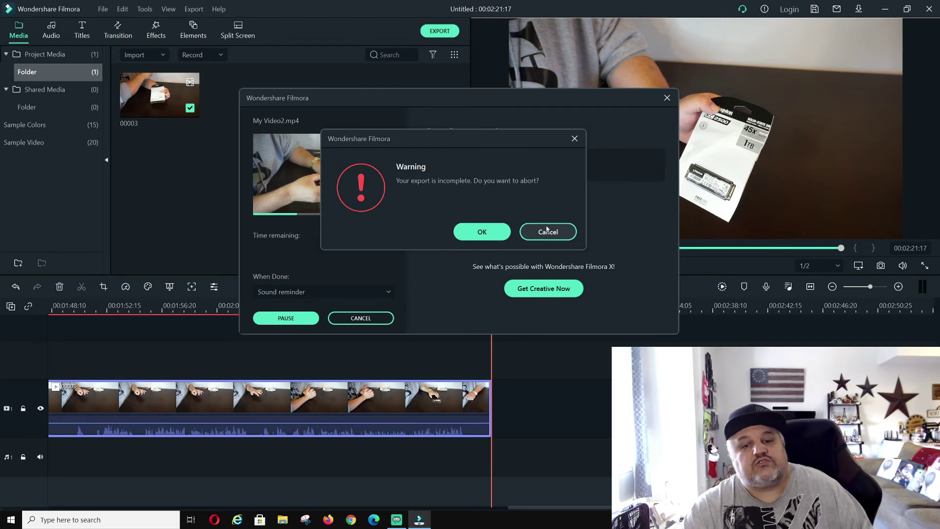
left_click(482, 233)
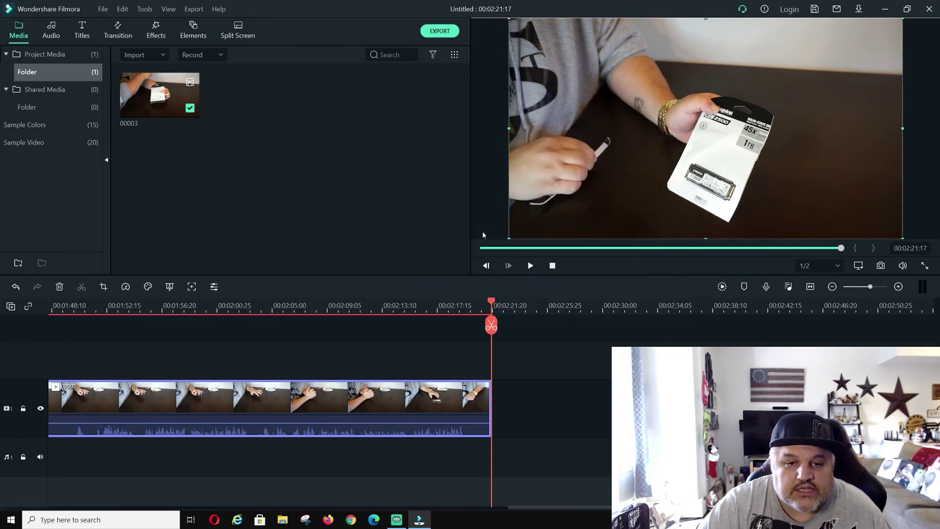